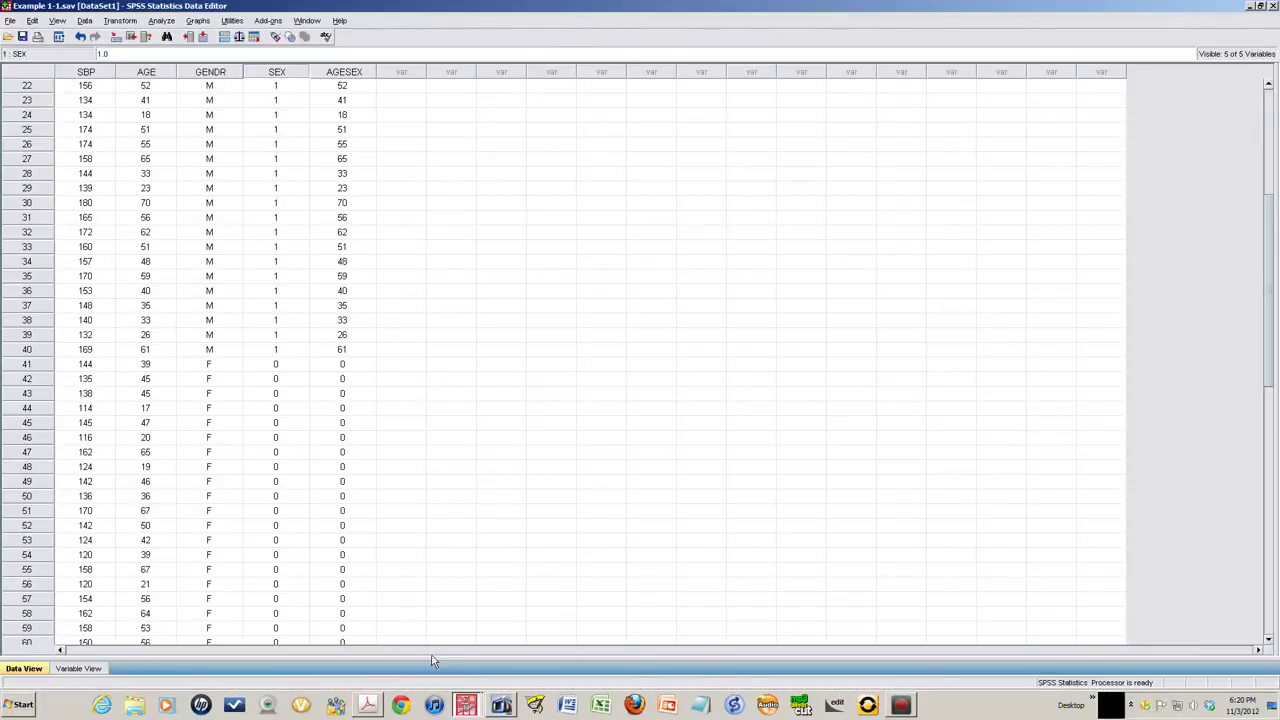
# Inspect the third Coefficients table in the output, then return to the Example 1-1.sav data.
pyautogui.hotkey('alt', 'Tab')
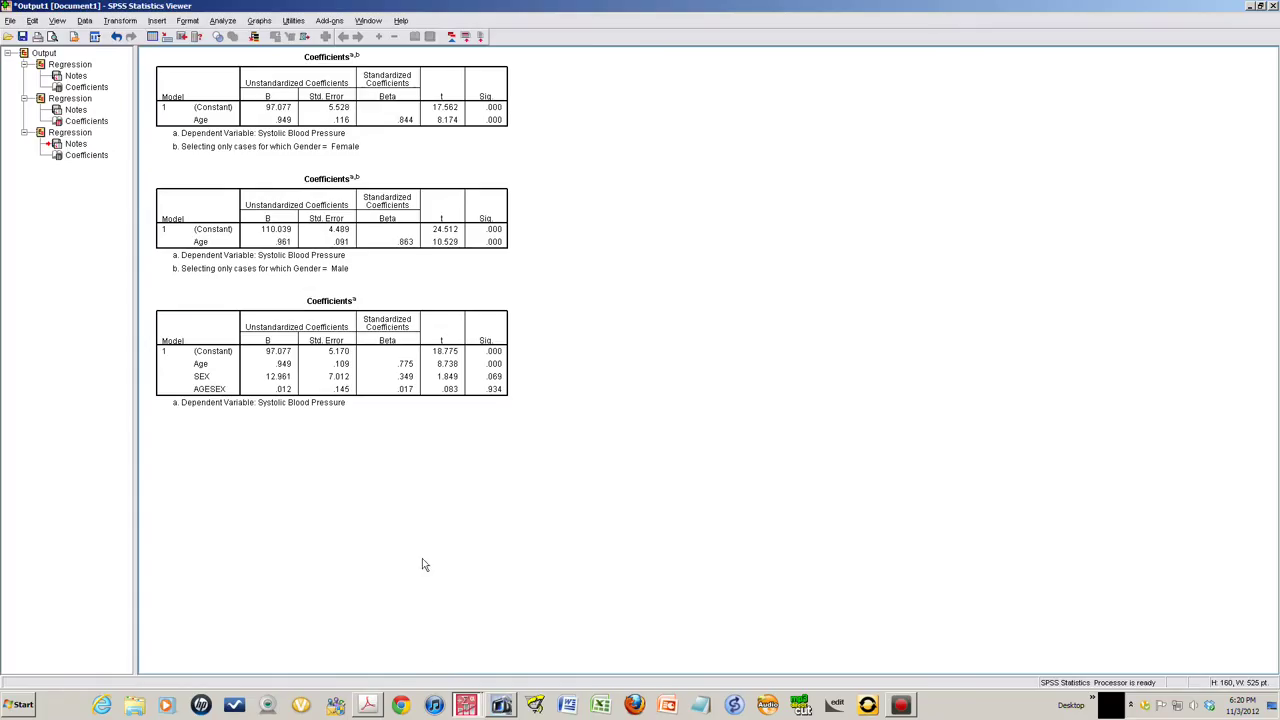
pyautogui.click(266, 381)
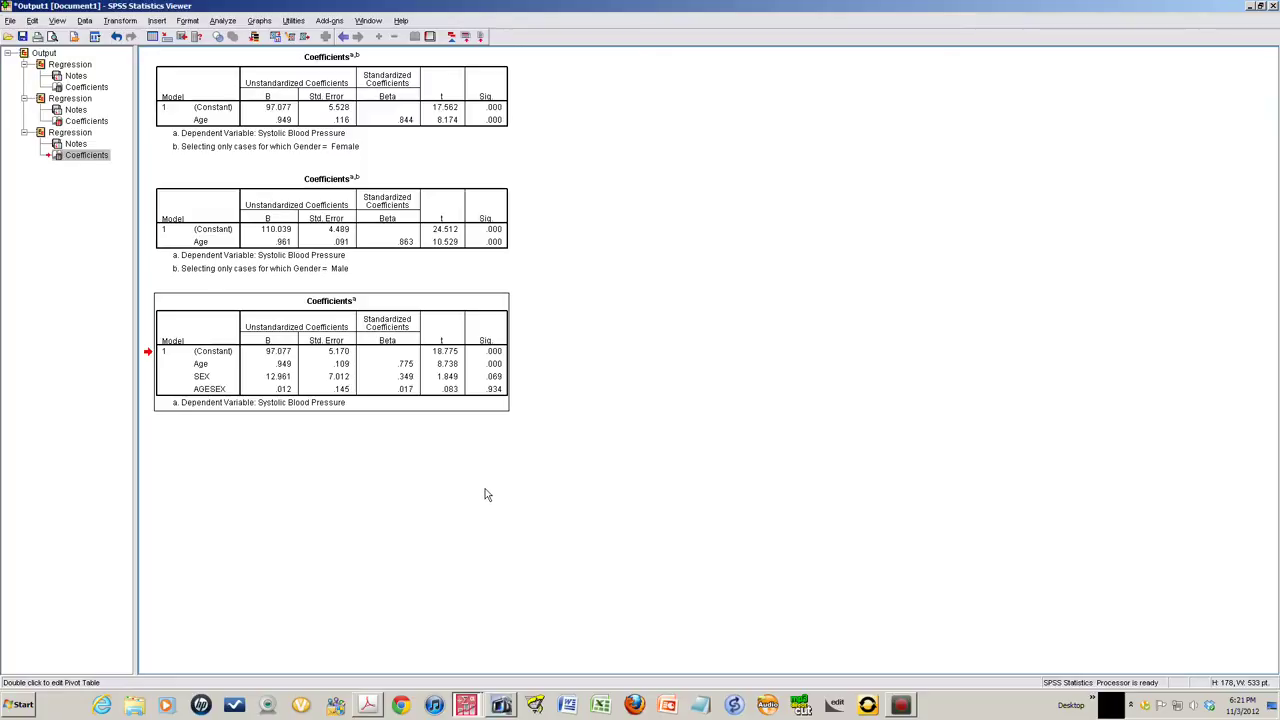
pyautogui.click(447, 690)
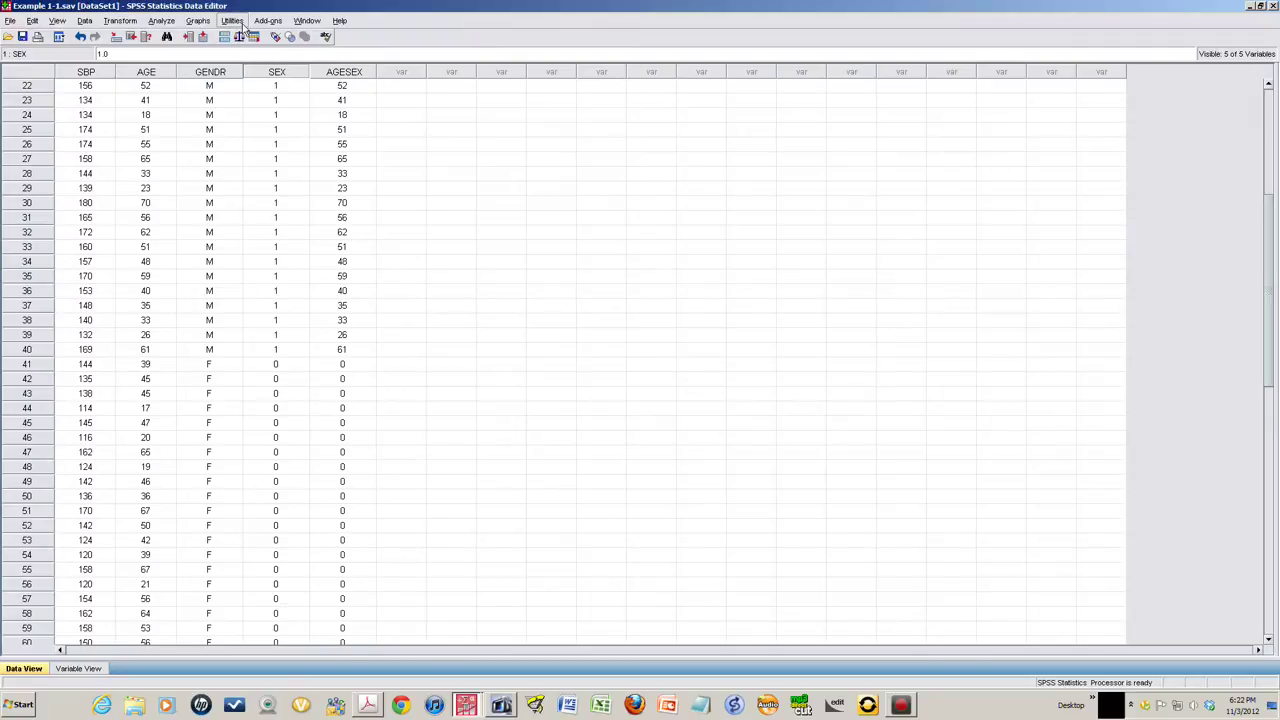
# Set up an independent-samples t-test of Systolic Blood Pressure grouped by SEX with groups 0 and 1.
pyautogui.click(162, 22)
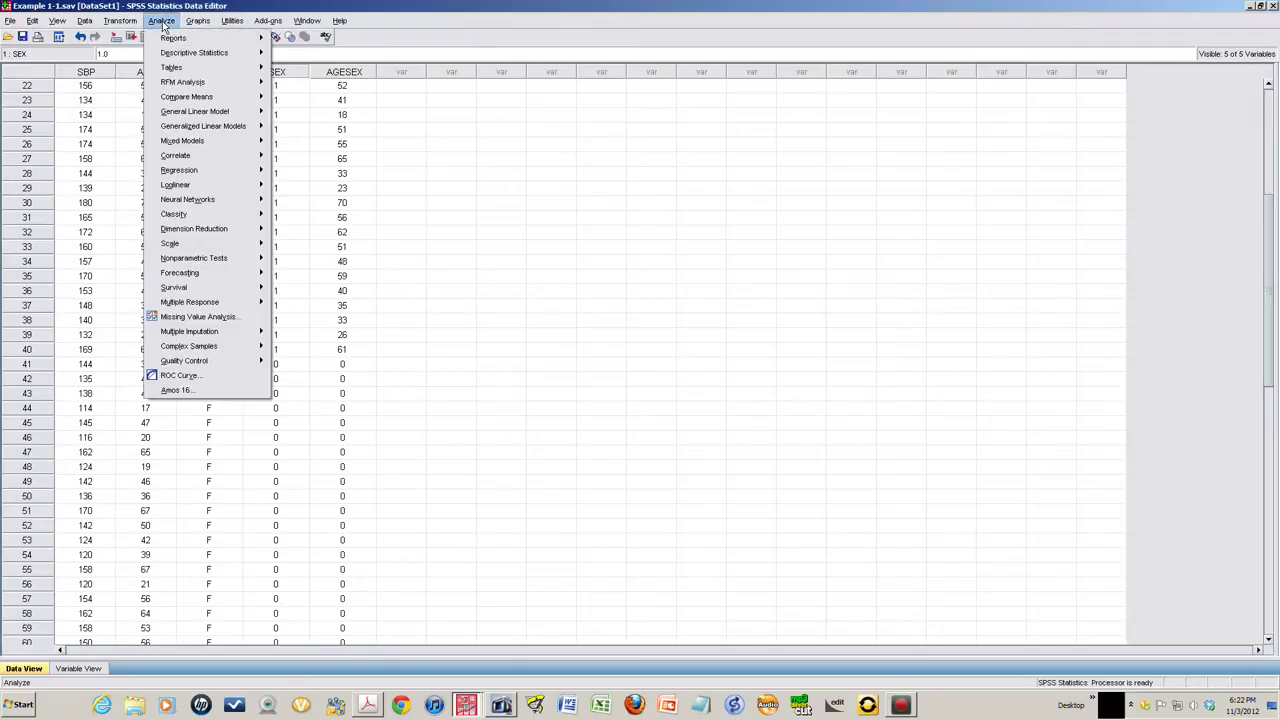
pyautogui.moveTo(168, 110)
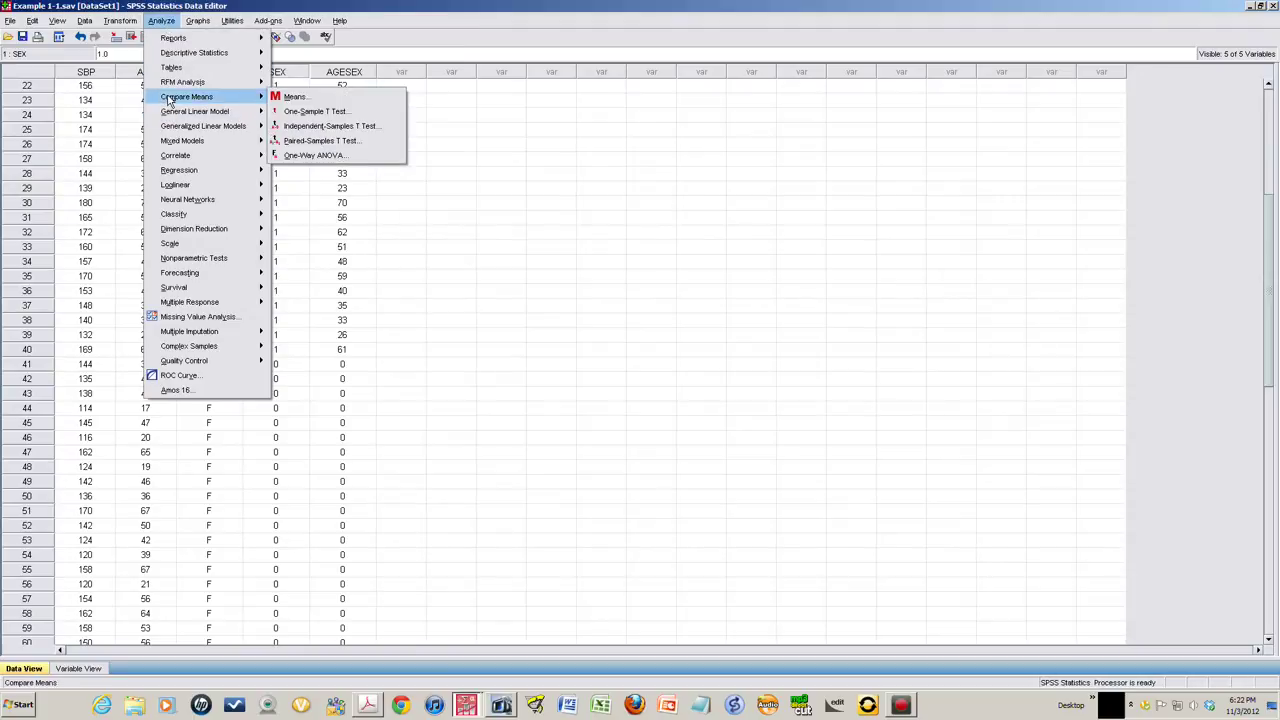
pyautogui.click(320, 127)
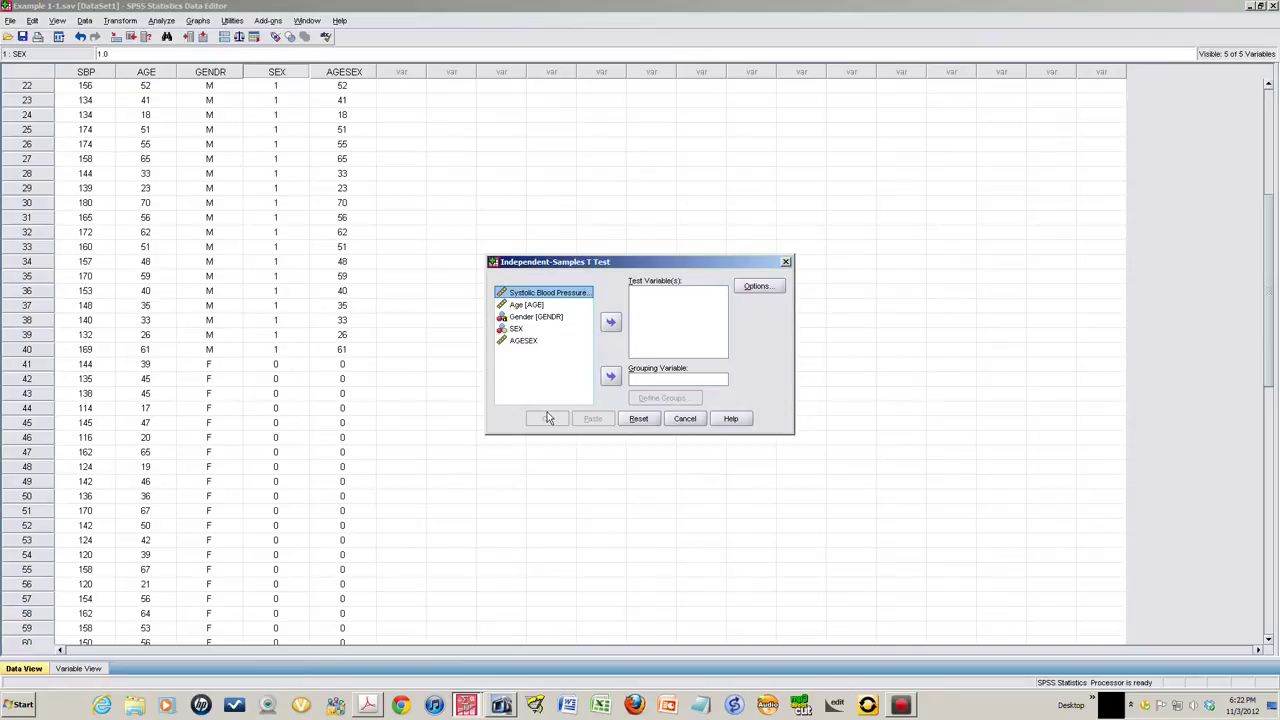
pyautogui.click(610, 322)
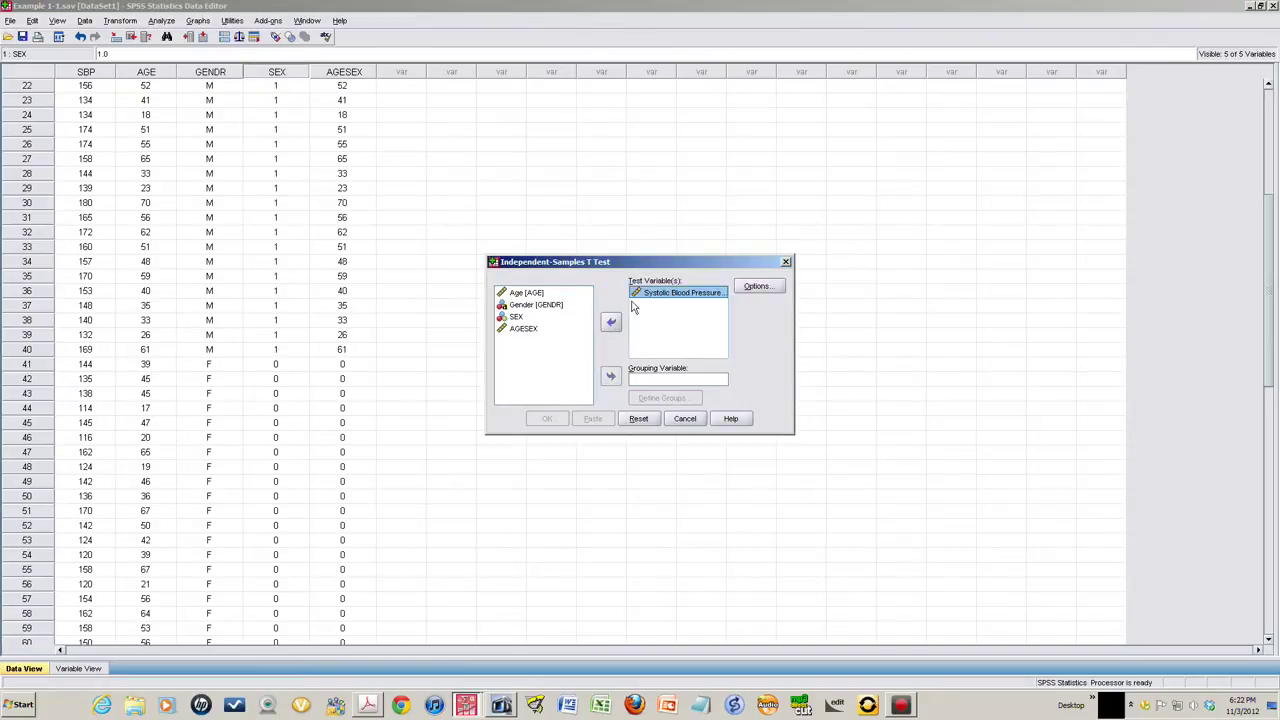
pyautogui.click(516, 317)
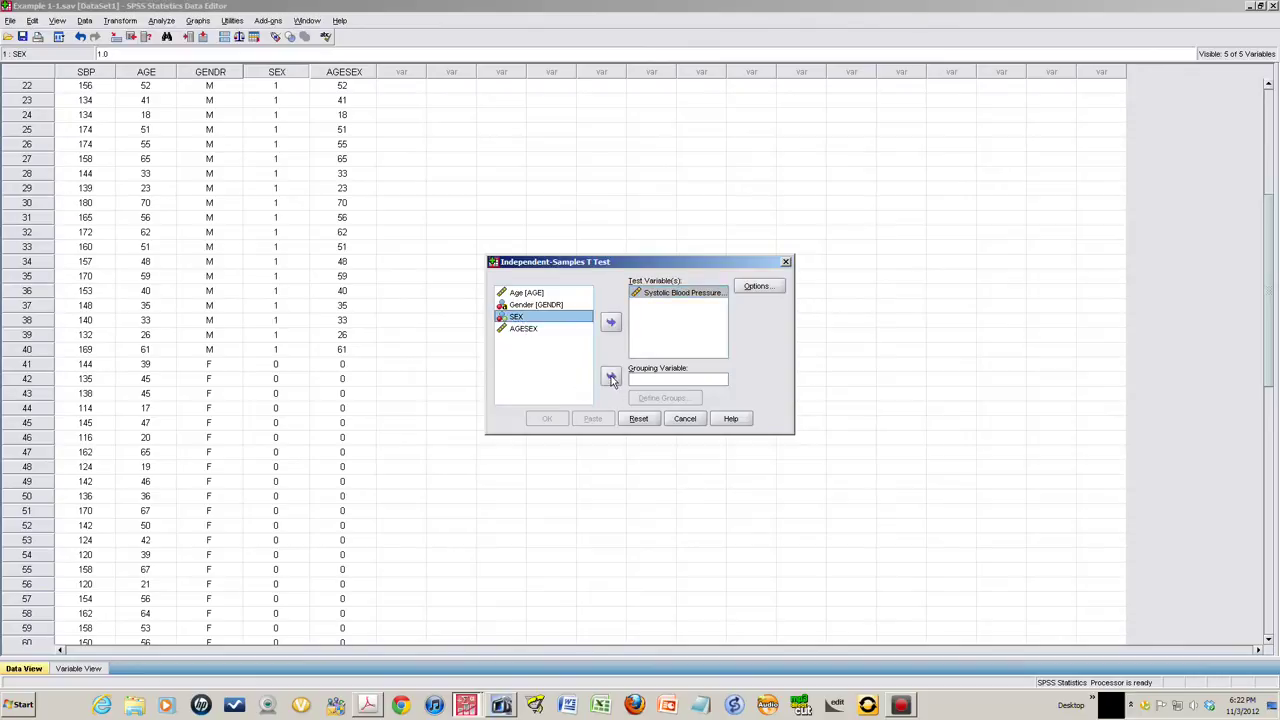
pyautogui.click(611, 378)
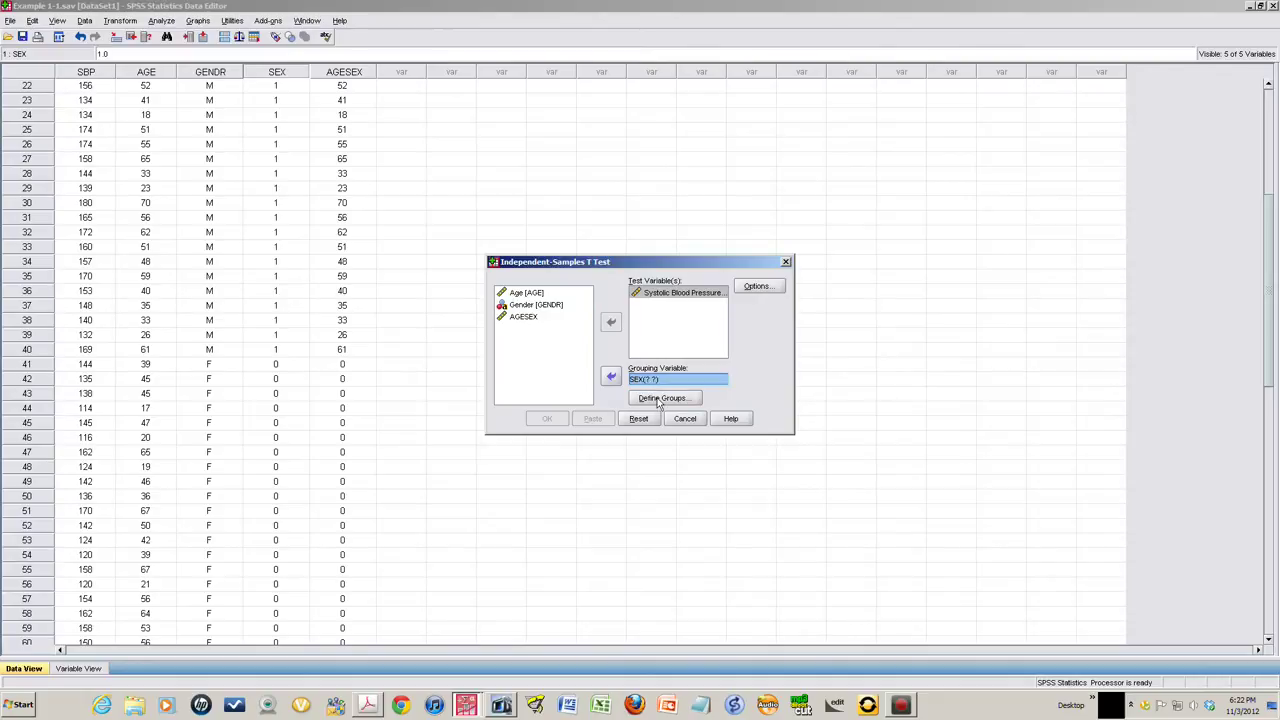
pyautogui.click(659, 399)
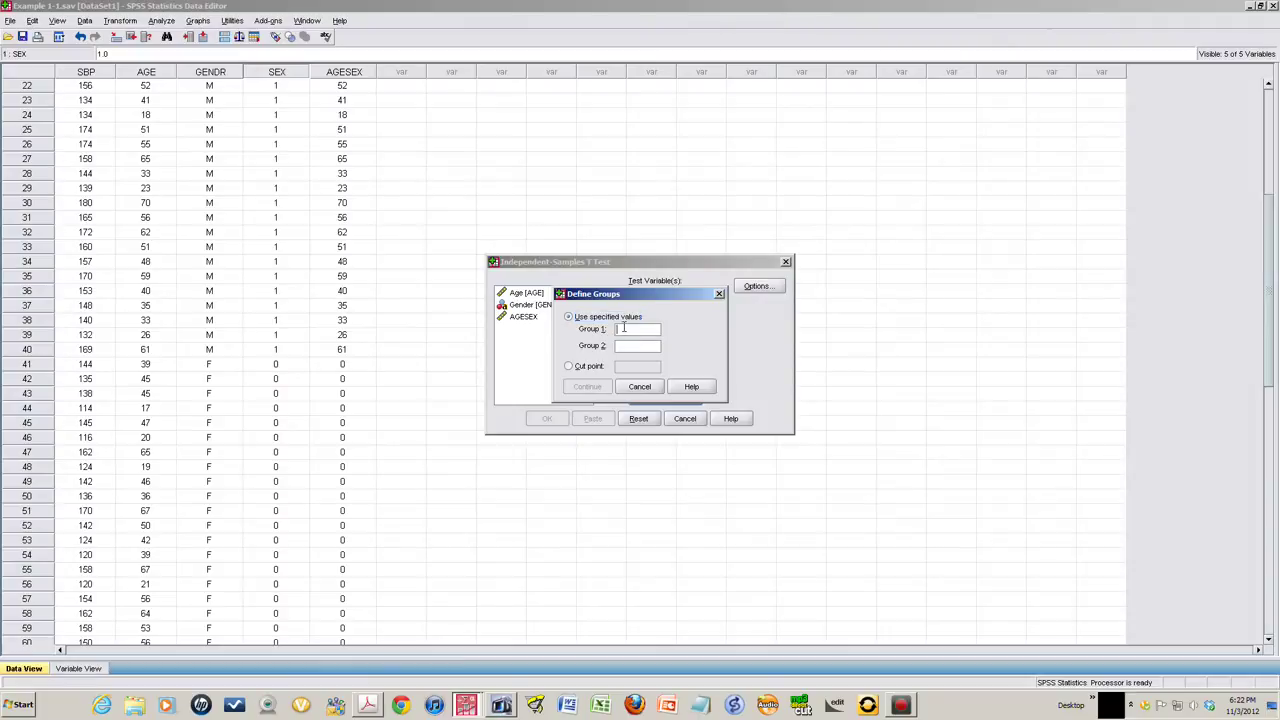
pyautogui.write('0')
pyautogui.write('1')
pyautogui.click(588, 387)
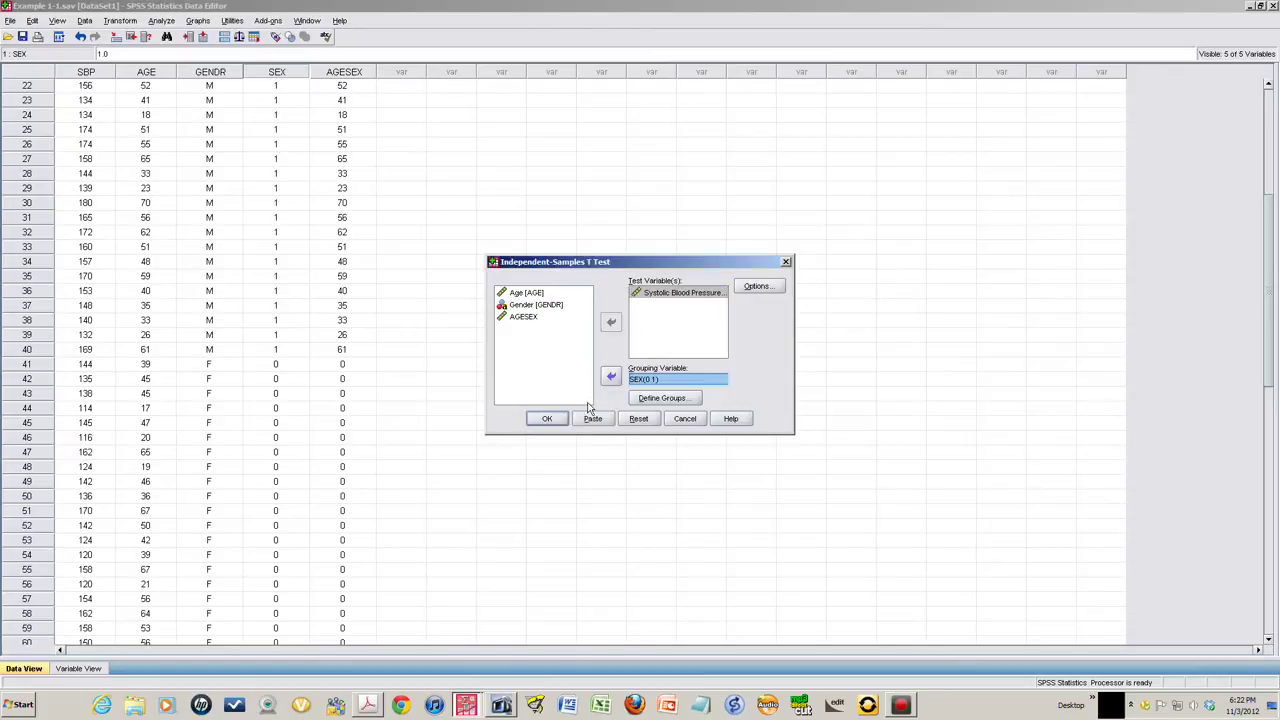
# Run the t-test: males average 155.15 versus females 139.86, t = -3.695, p = .000.
pyautogui.click(547, 418)
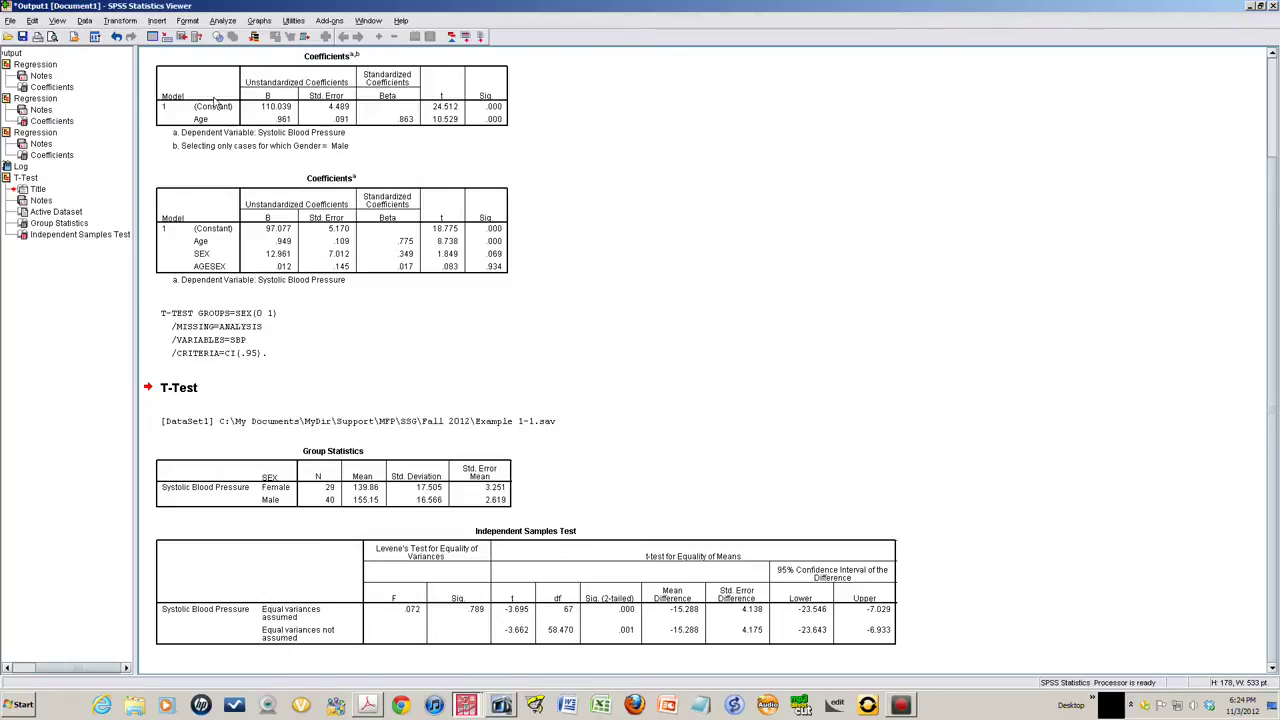
# Start a linear regression of Systolic Blood Pressure, removing Age, SEX and AGESEX, then keeping only SEX as independent.
pyautogui.click(222, 22)
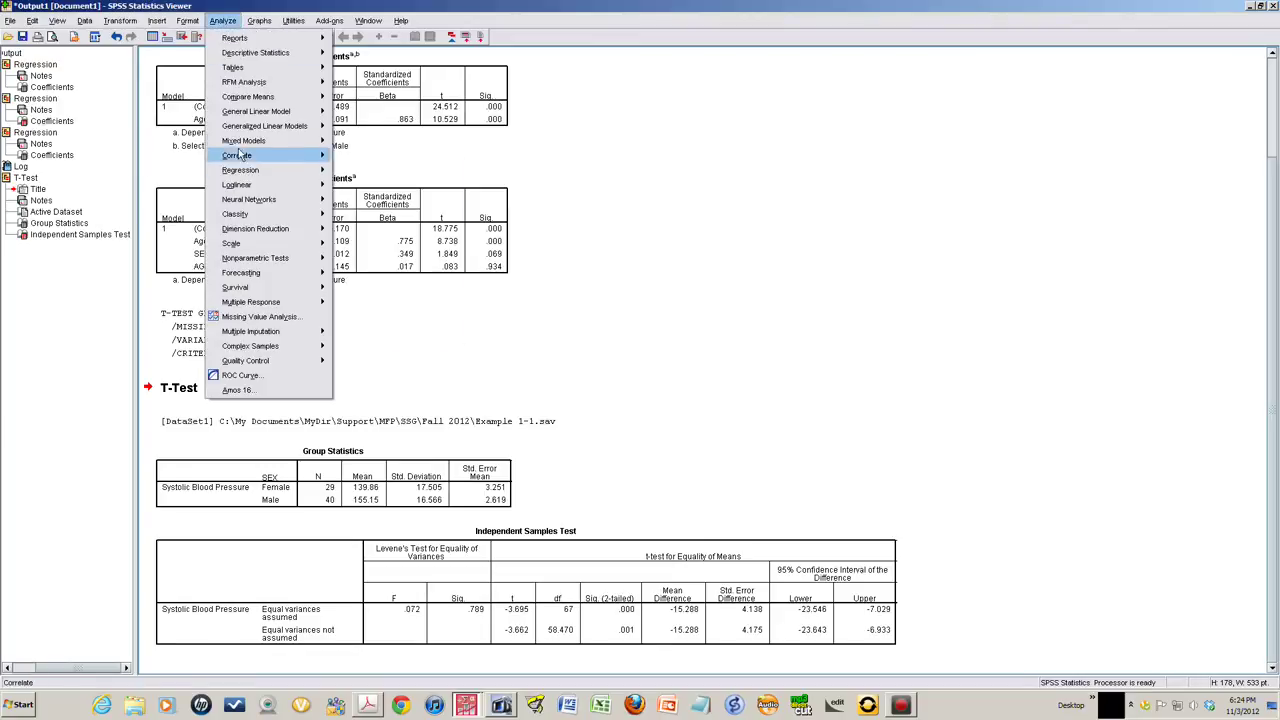
pyautogui.moveTo(232, 170)
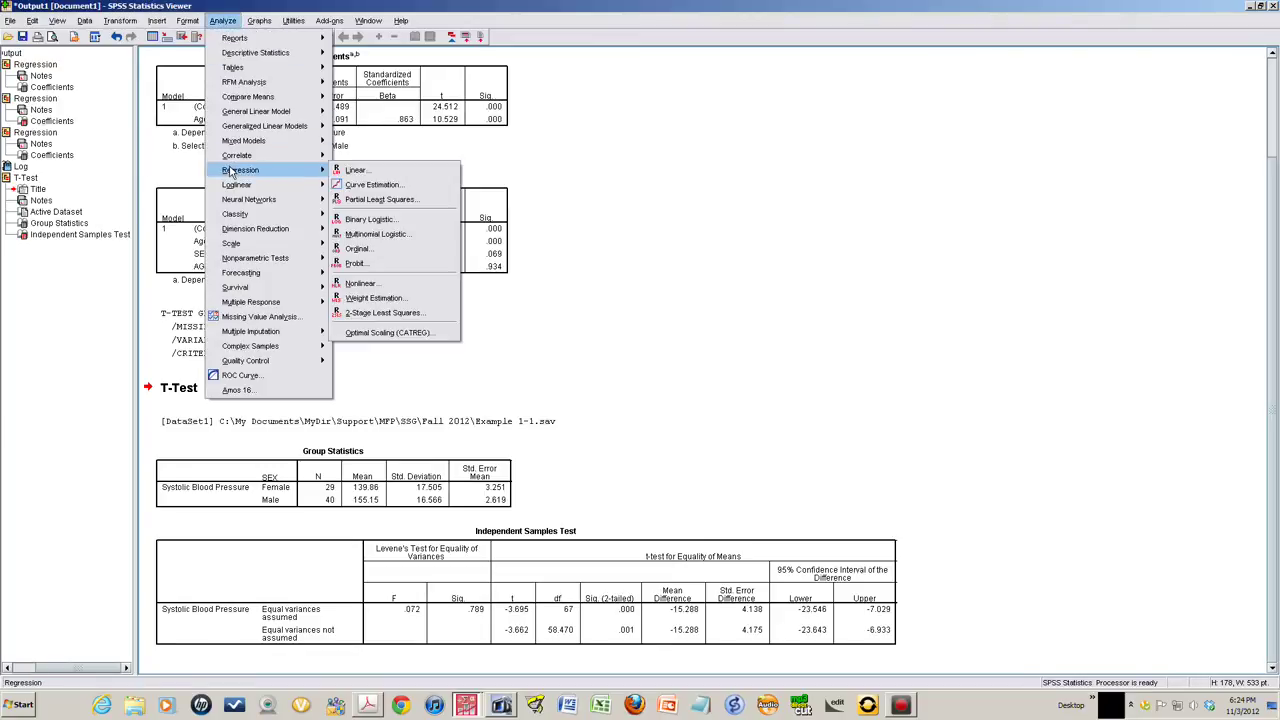
pyautogui.click(373, 173)
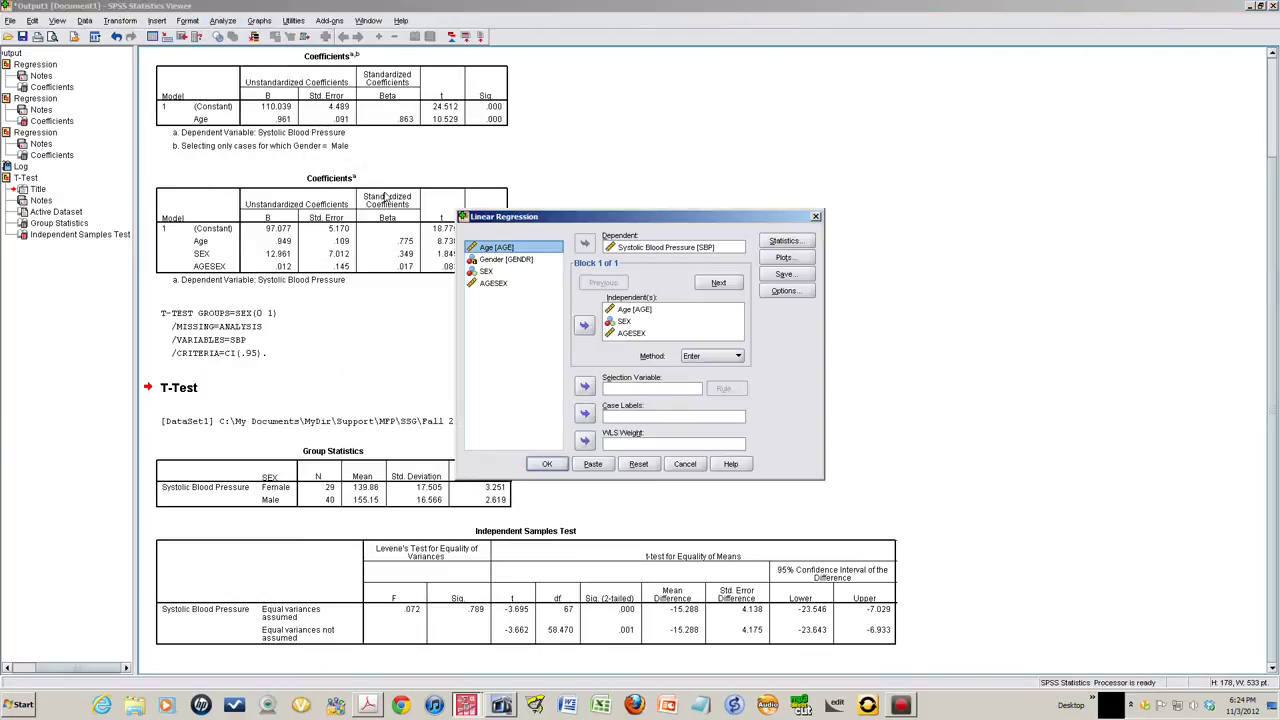
pyautogui.click(628, 322)
pyautogui.click(584, 327)
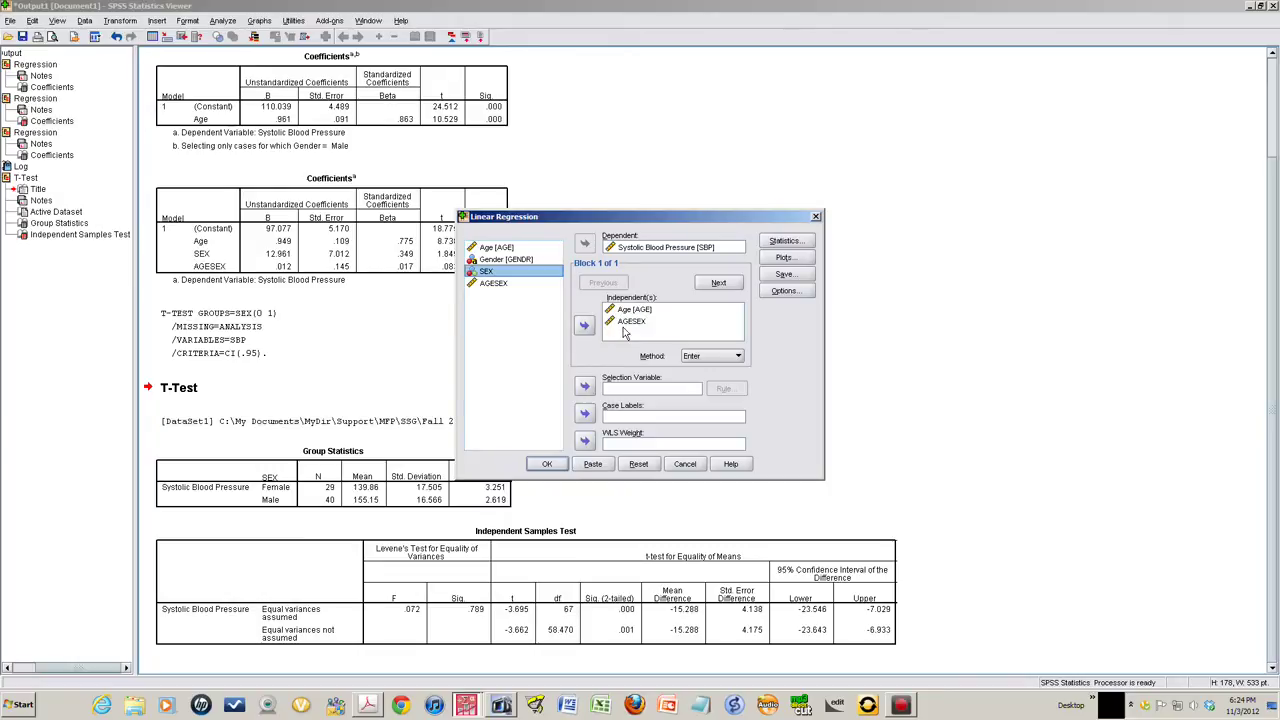
pyautogui.click(624, 312)
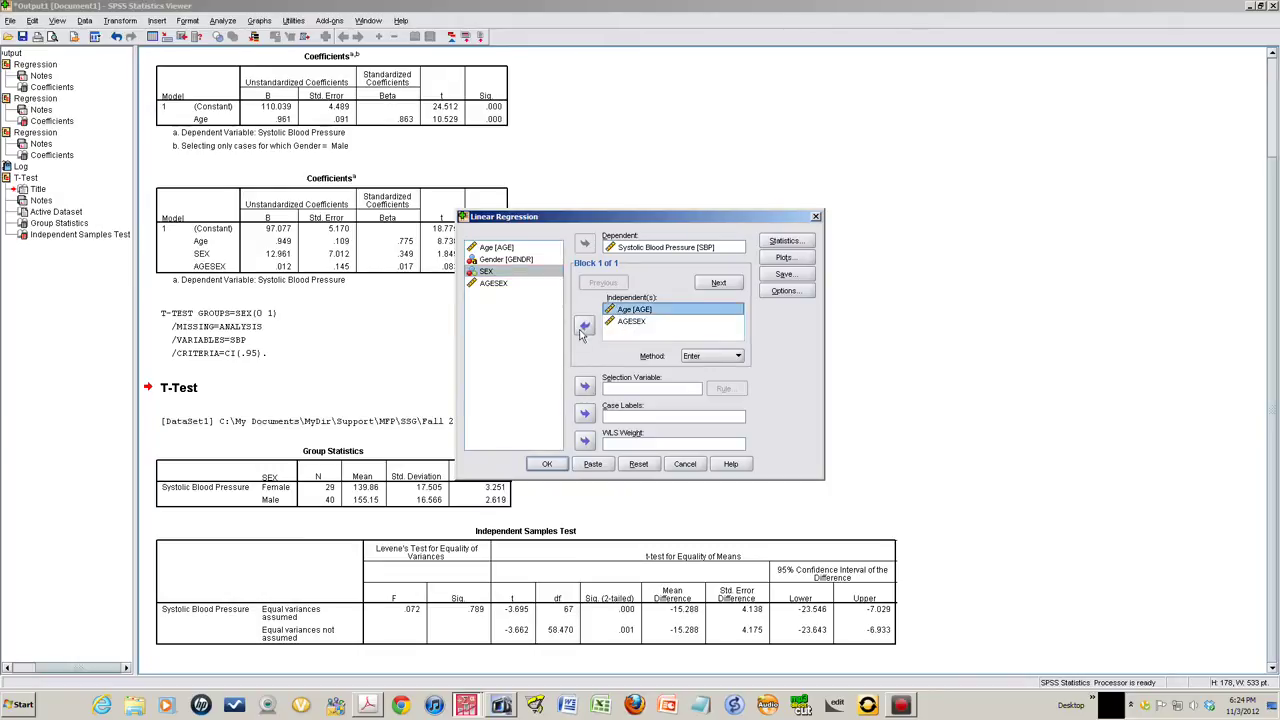
pyautogui.click(584, 328)
pyautogui.click(630, 309)
pyautogui.click(584, 330)
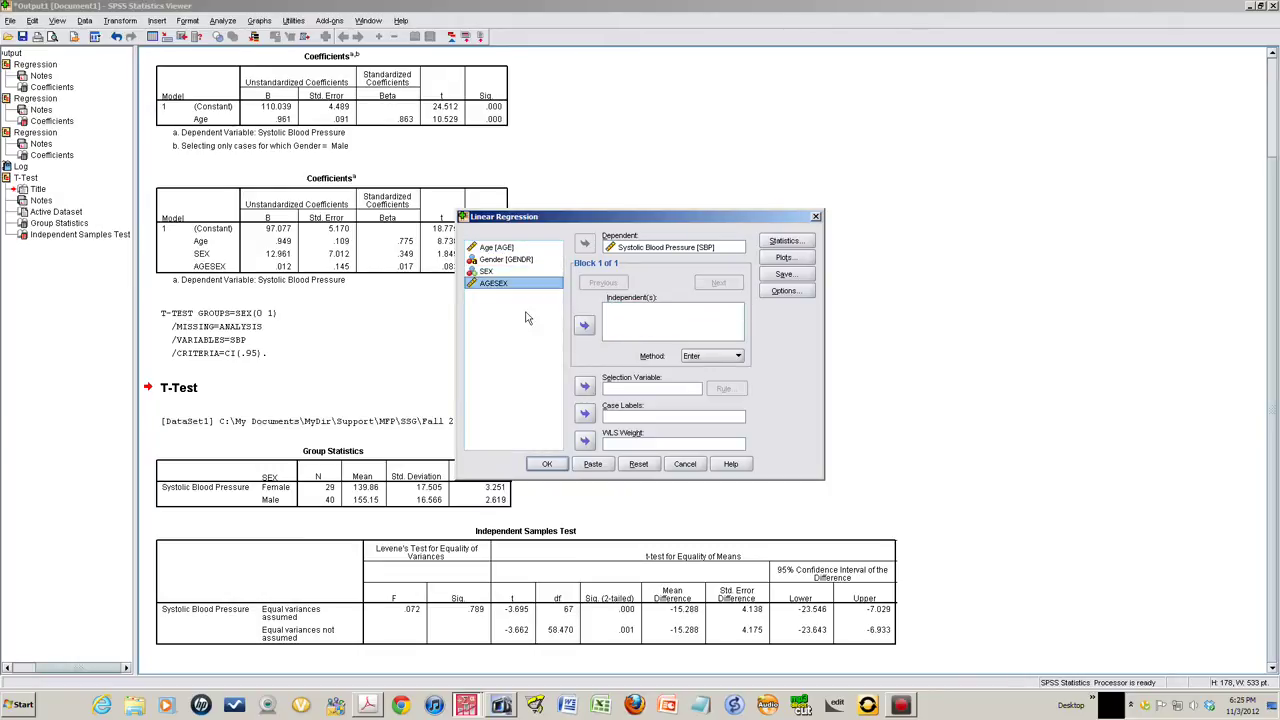
pyautogui.click(487, 271)
pyautogui.click(586, 328)
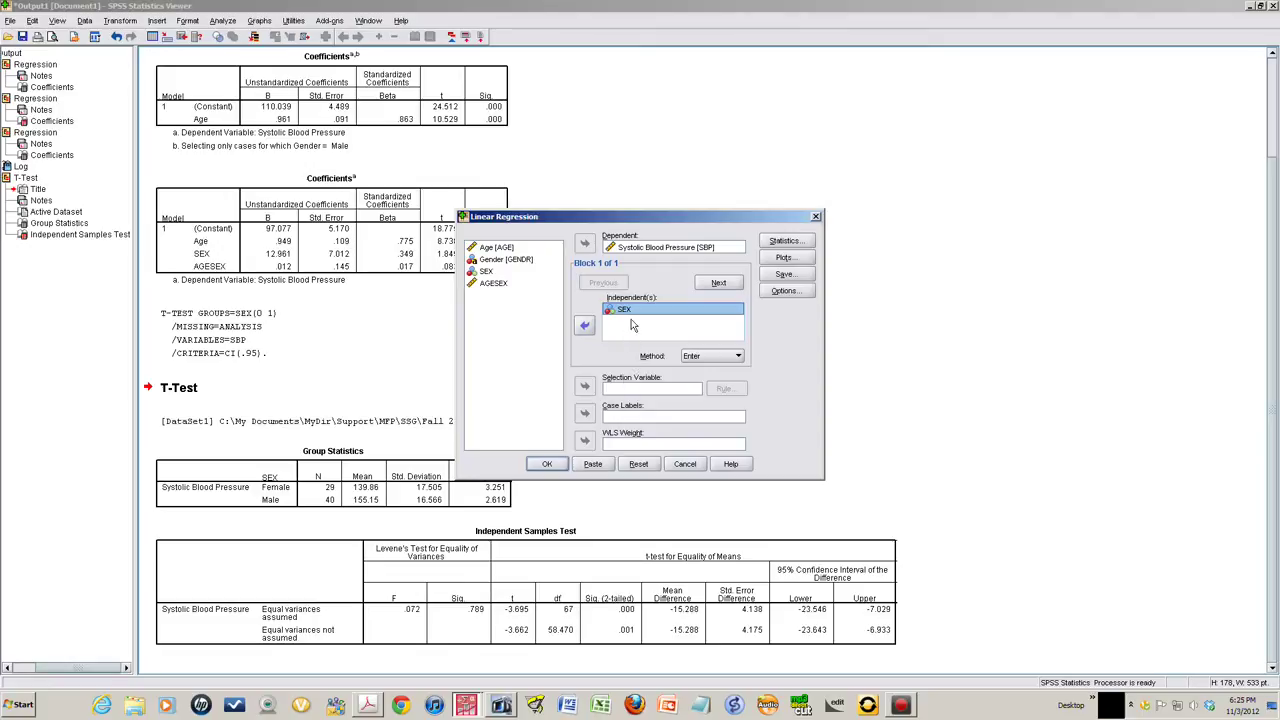
# Run the SEX regression and delete both log text blocks and the T-Test title from the output.
pyautogui.click(549, 465)
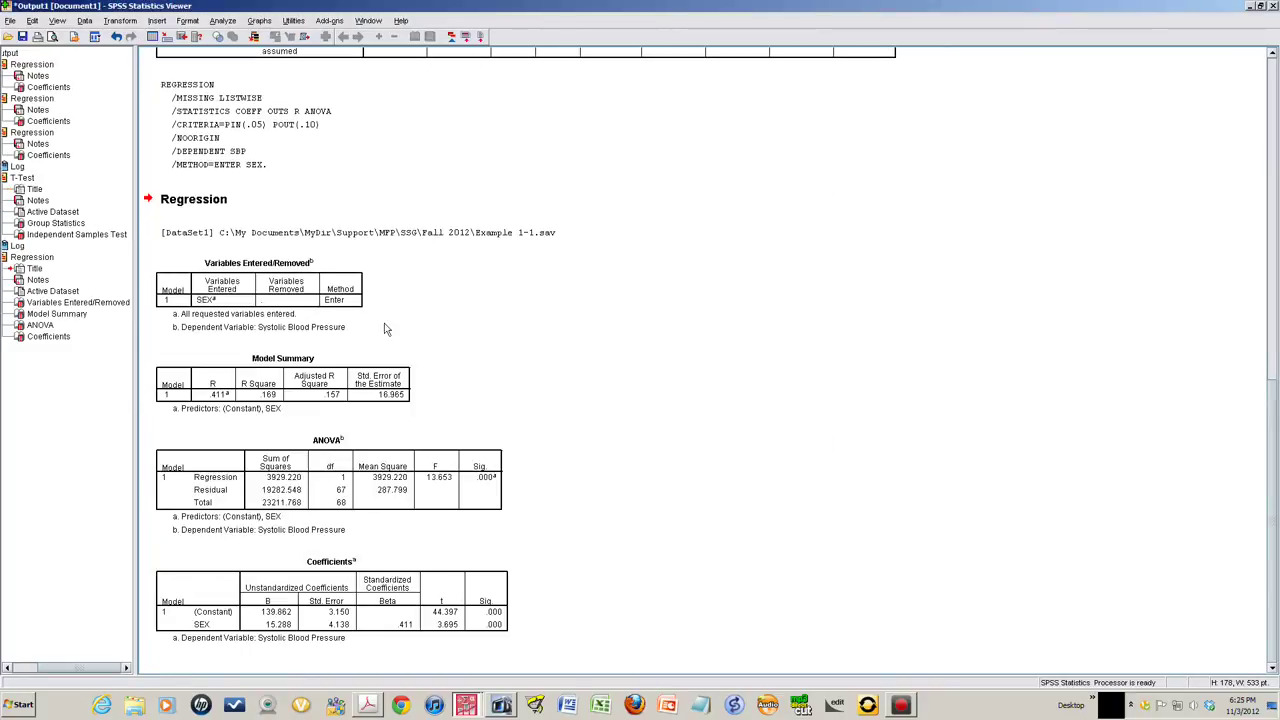
pyautogui.click(212, 132)
pyautogui.scroll(5, 212, 132)
pyautogui.press('Delete')
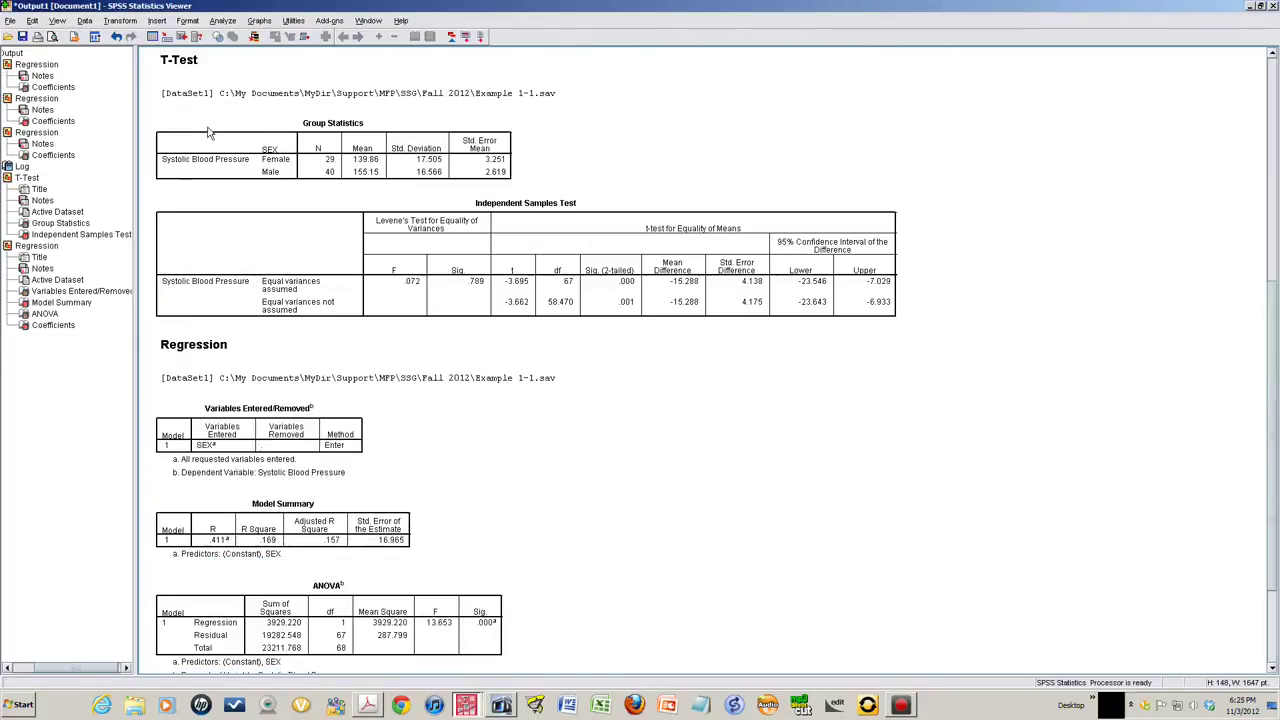
pyautogui.scroll(3, 220, 122)
pyautogui.click(210, 190)
pyautogui.press('Delete')
pyautogui.click(183, 197)
pyautogui.press('Delete')
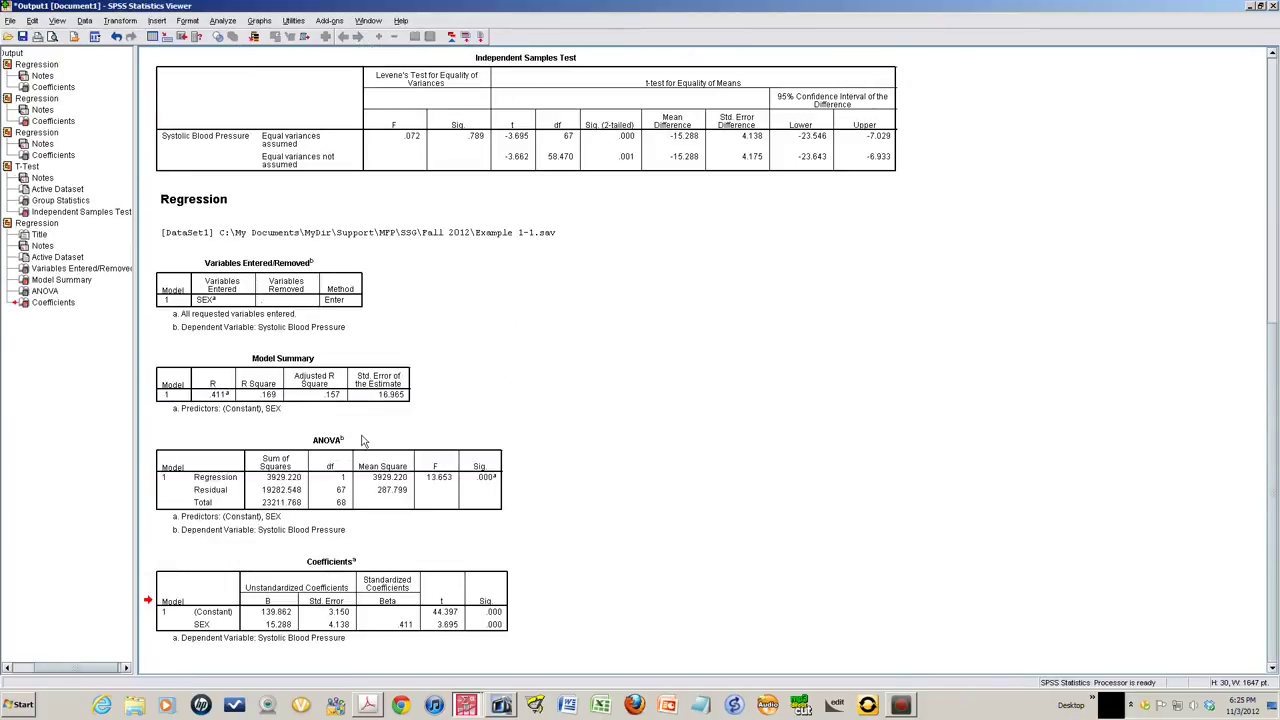
# Delete the [DataSet1] line, Variables Entered/Removed, Model Summary and ANOVA tables, keeping only Coefficients.
pyautogui.click(203, 232)
pyautogui.press('Delete')
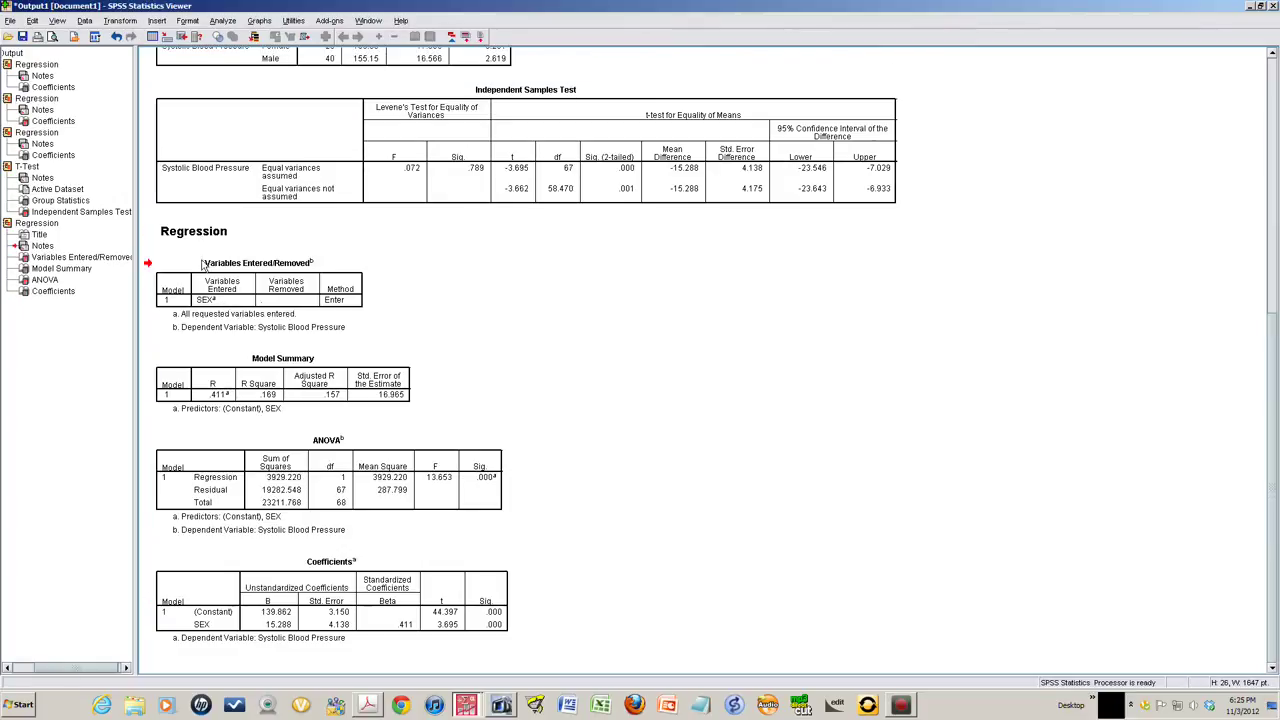
pyautogui.press('Delete')
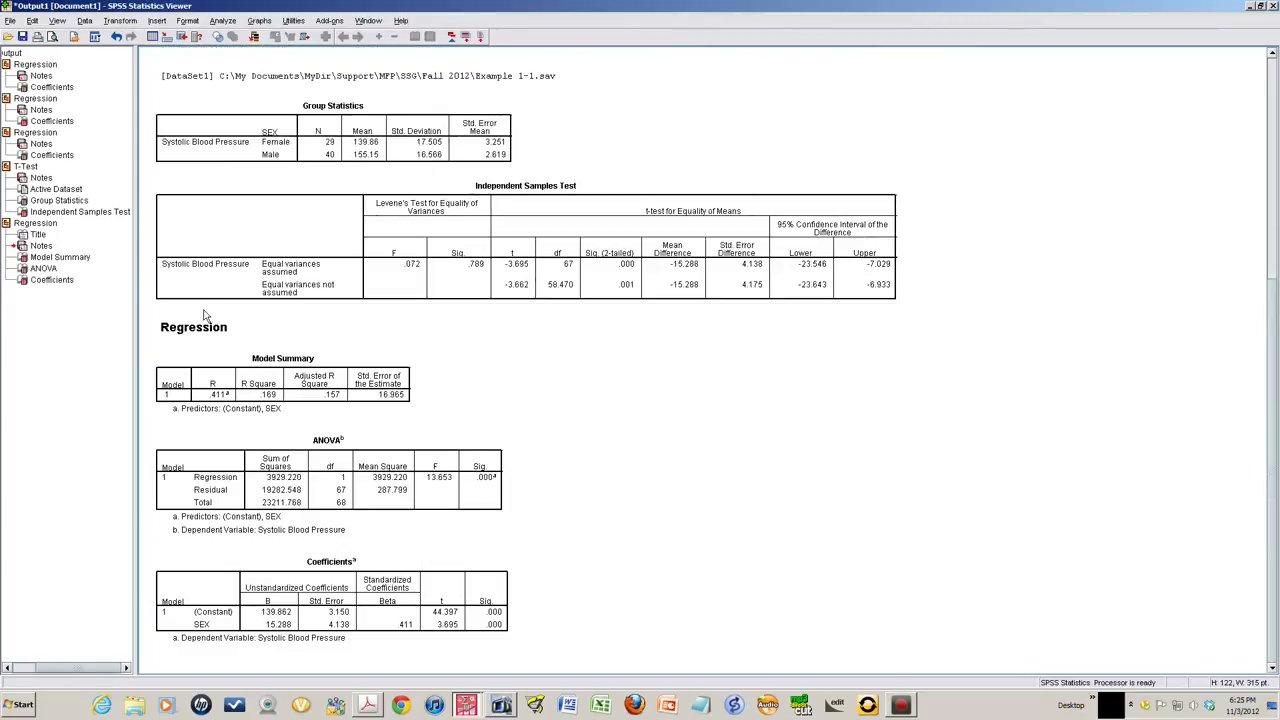
pyautogui.click(226, 408)
pyautogui.press('Delete')
pyautogui.click(228, 490)
pyautogui.press('Delete')
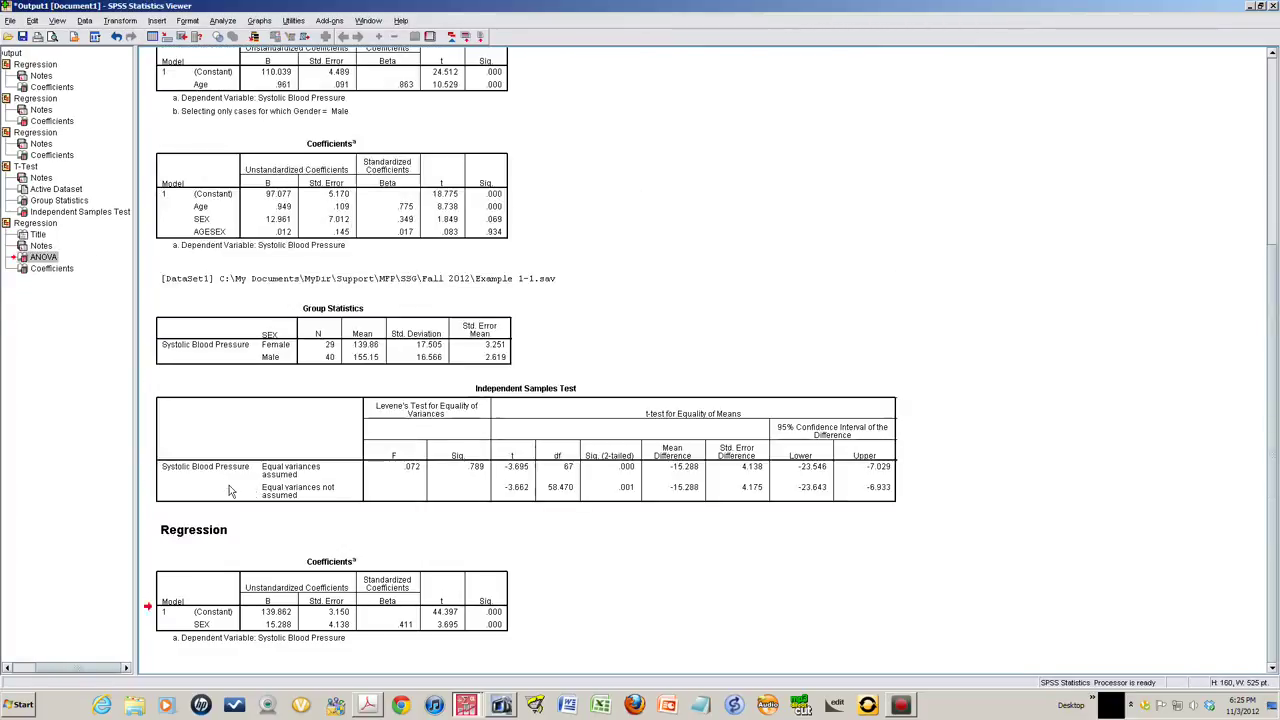